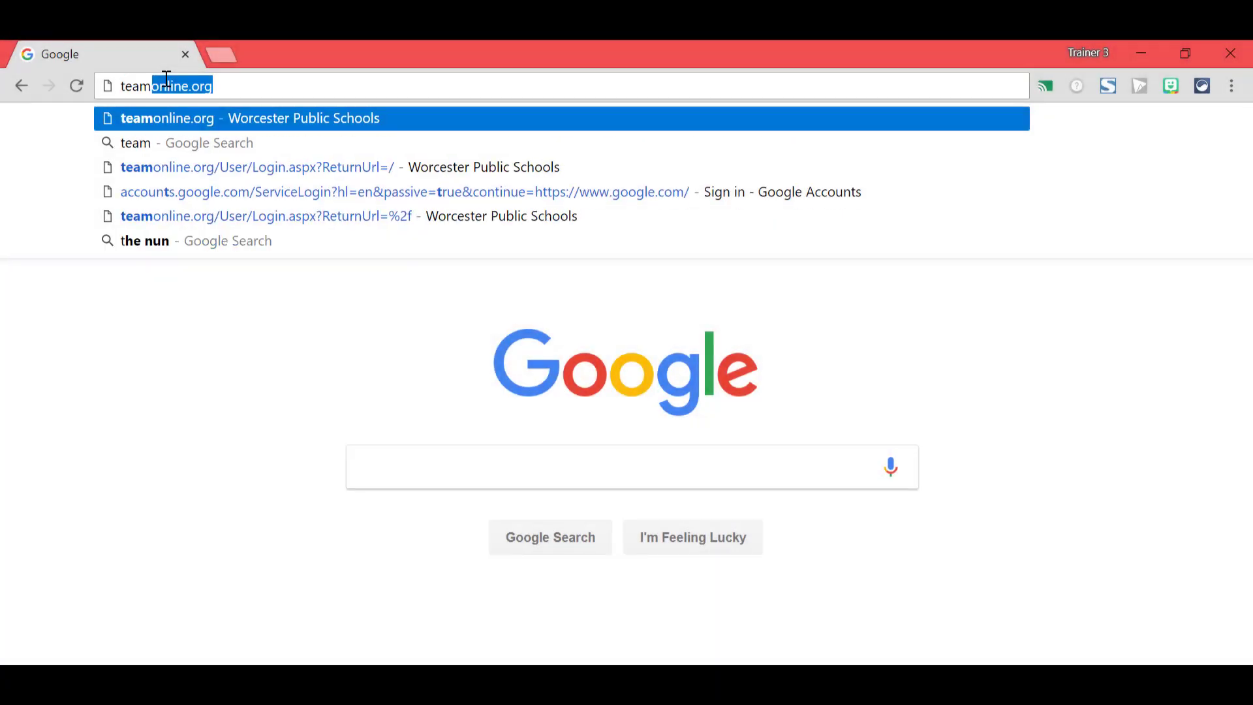
pyautogui.write('onli')
pyautogui.write('ne')
pyautogui.write('.')
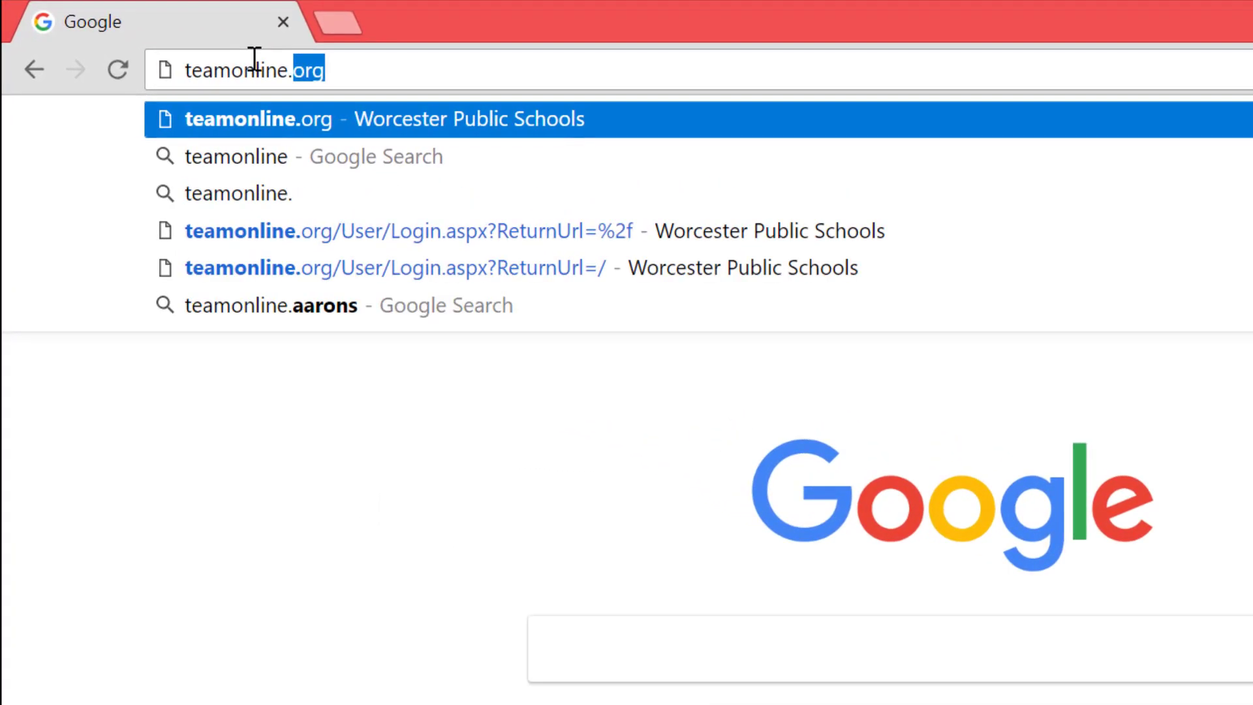
pyautogui.write('org')
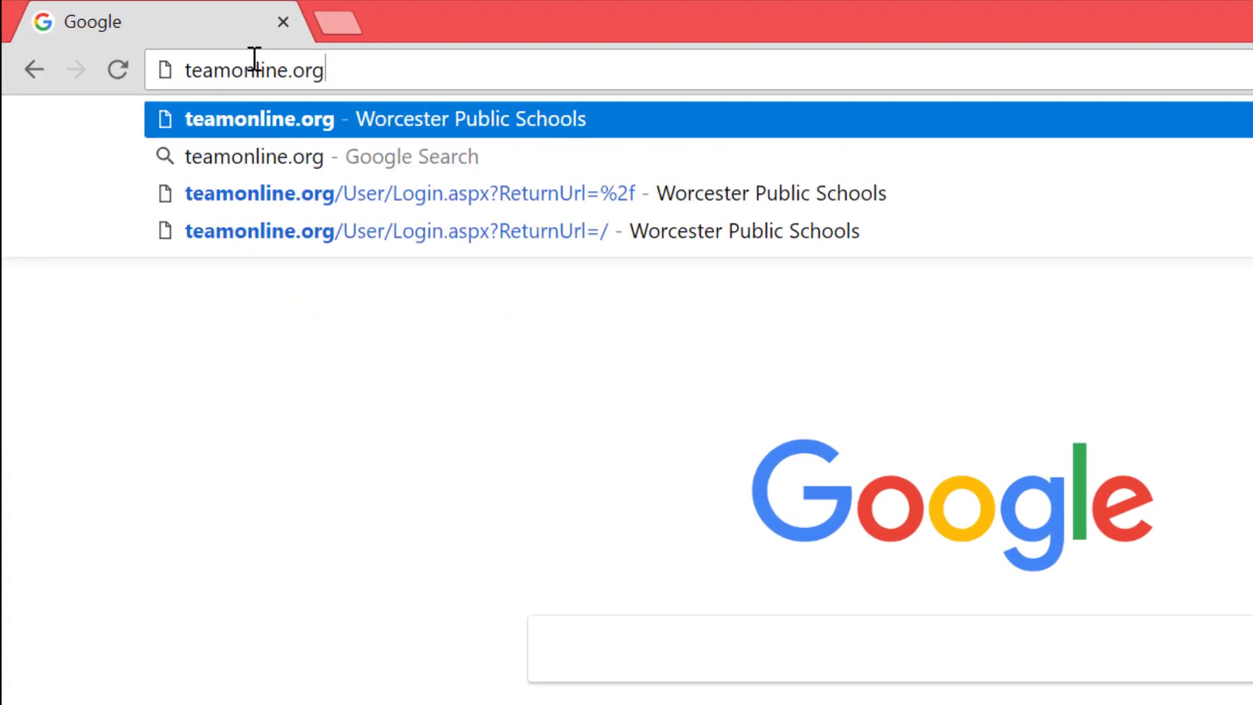
# Step: Load teamonline.org to reach the Worcester Public Schools Employee Portal login page
pyautogui.press('Return')
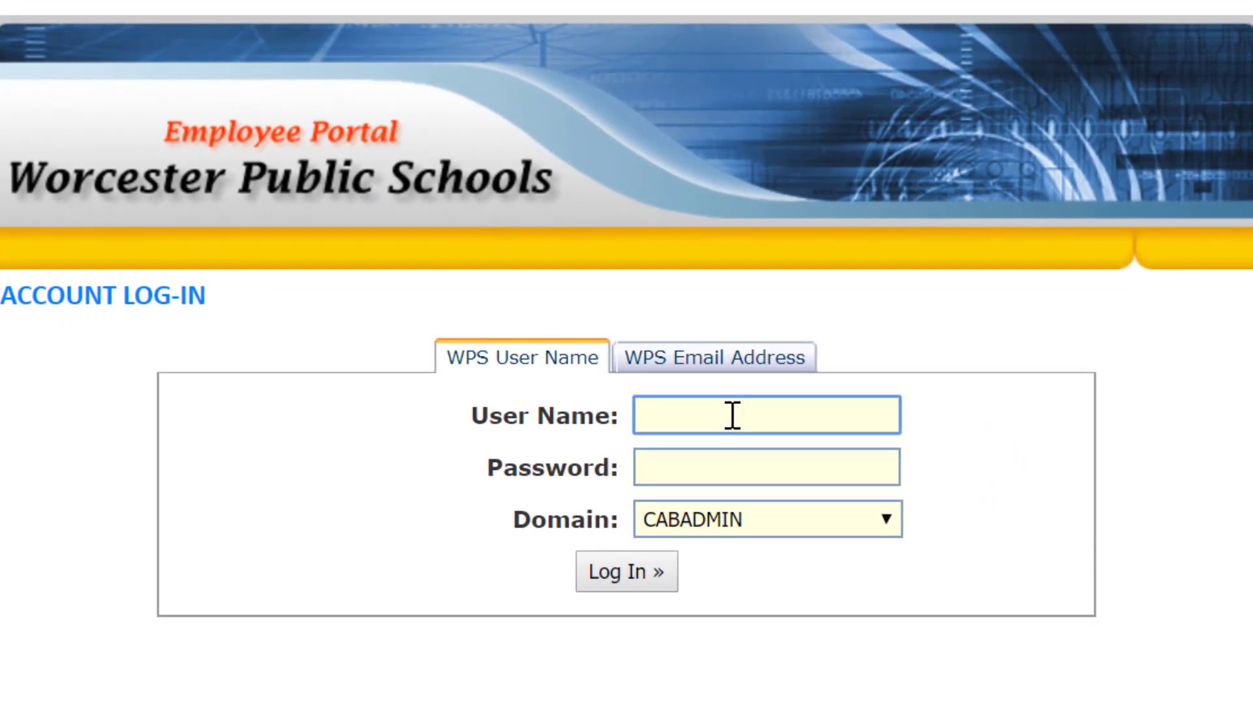
pyautogui.write('demouser1234567')
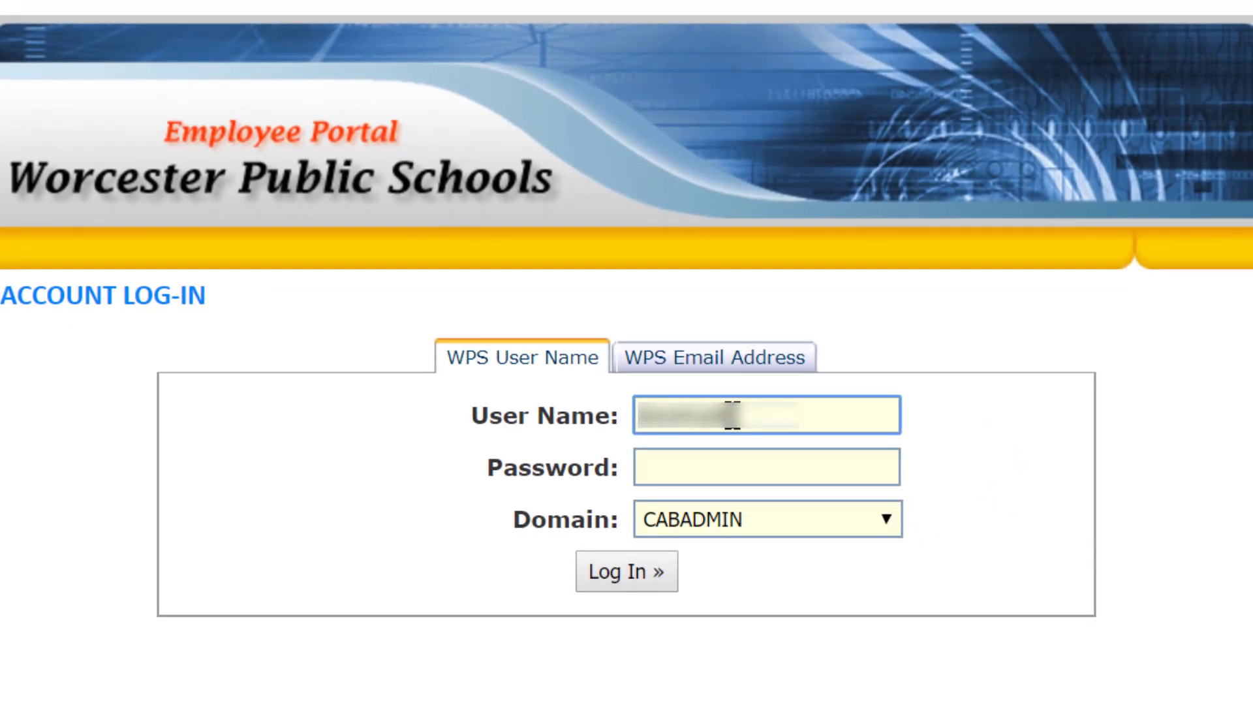
# Step: Log into the Employee Portal with staff credentials on the SCHOOLS domain
pyautogui.click(732, 464)
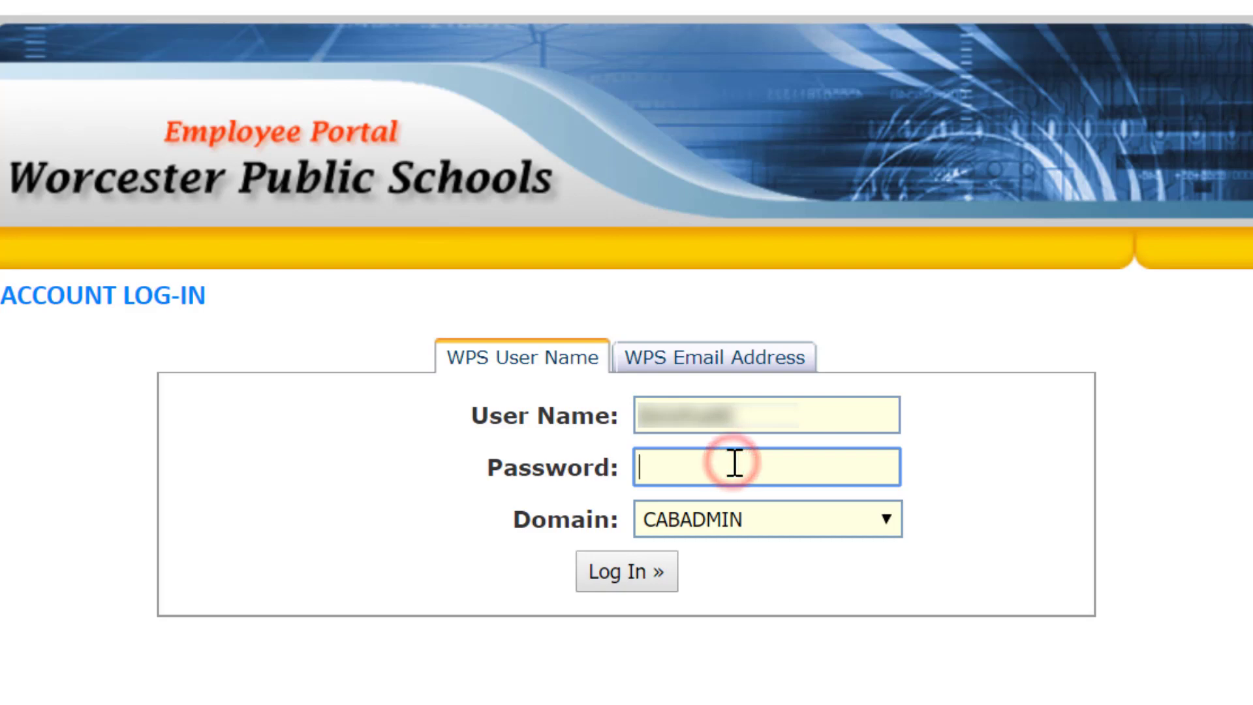
pyautogui.write('••')
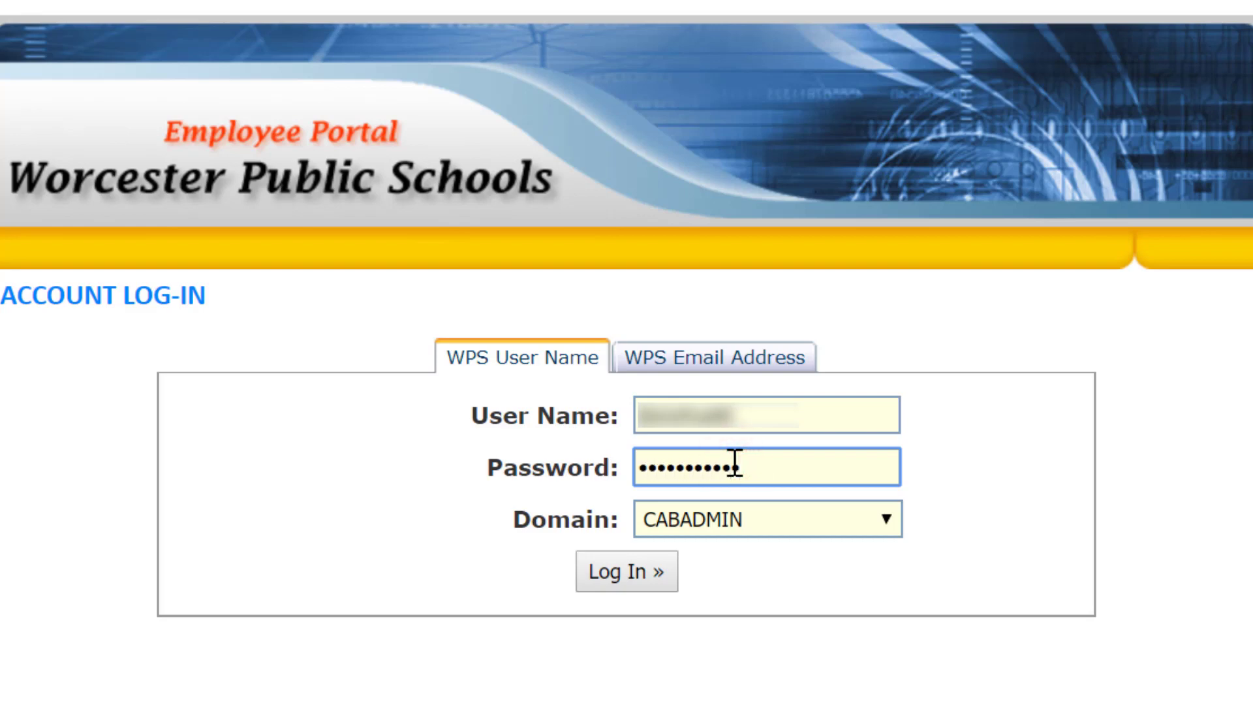
pyautogui.click(782, 518)
pyautogui.click(750, 671)
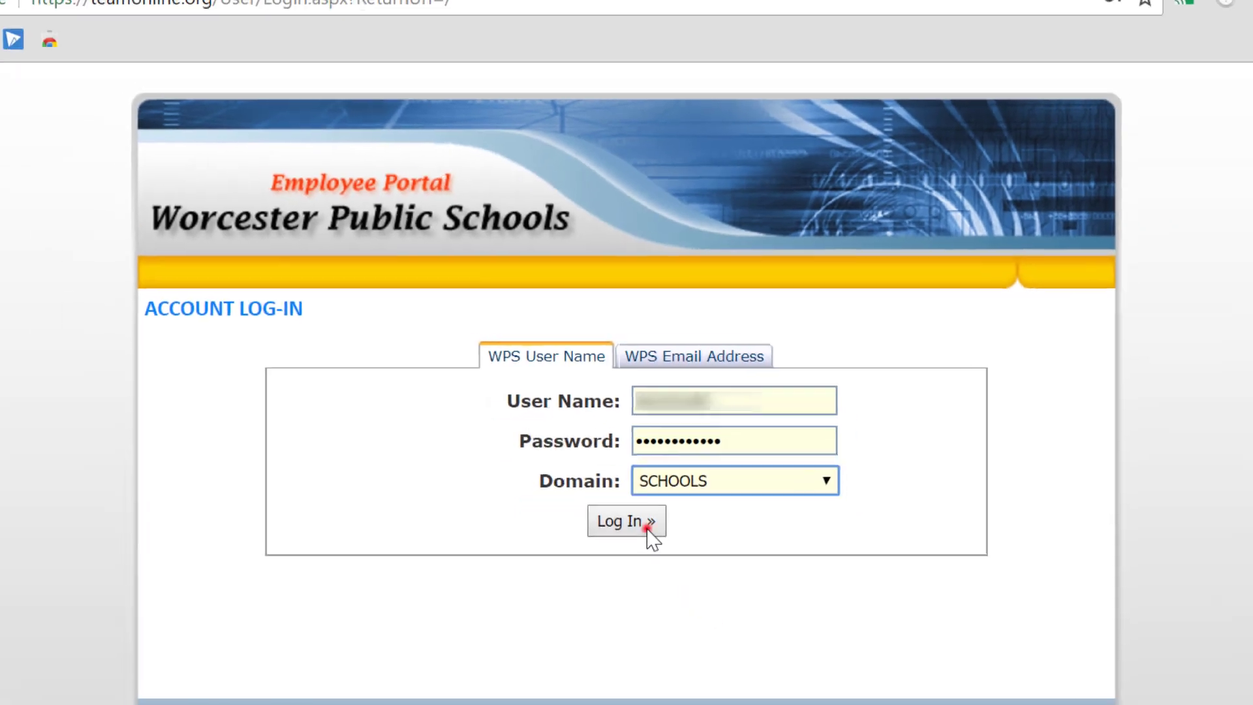
pyautogui.click(646, 573)
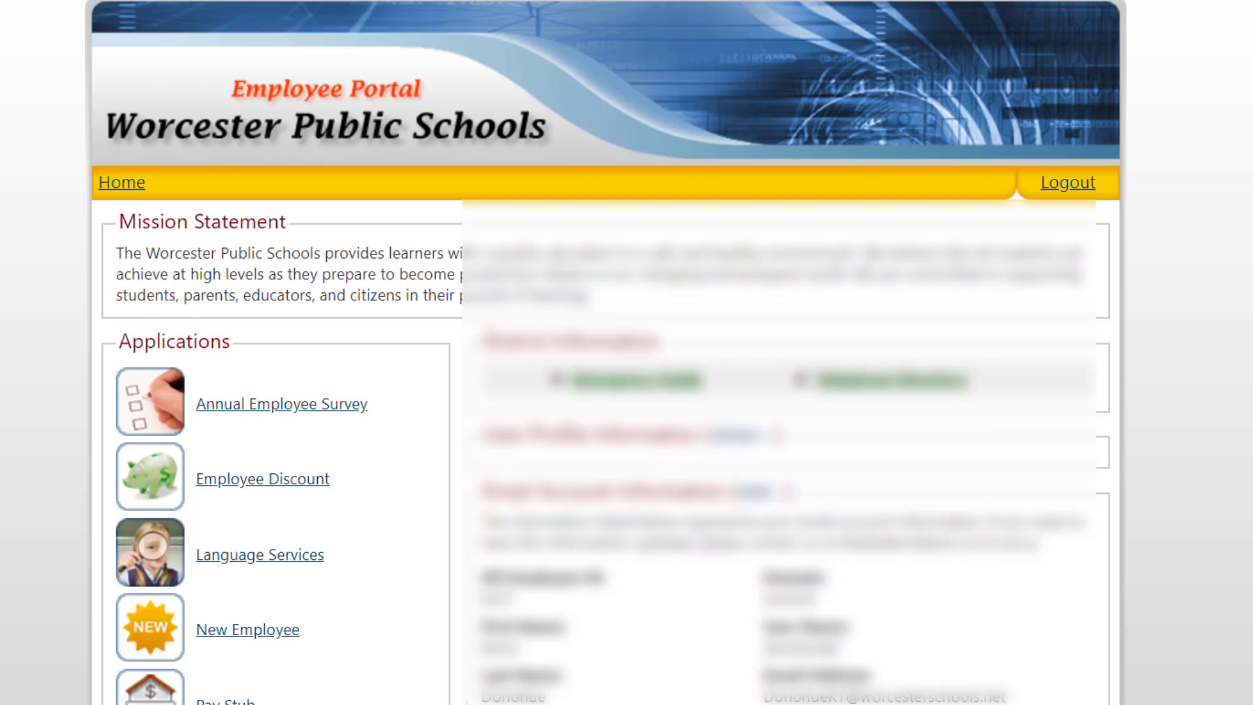
pyautogui.scroll(-3, 627, 393)
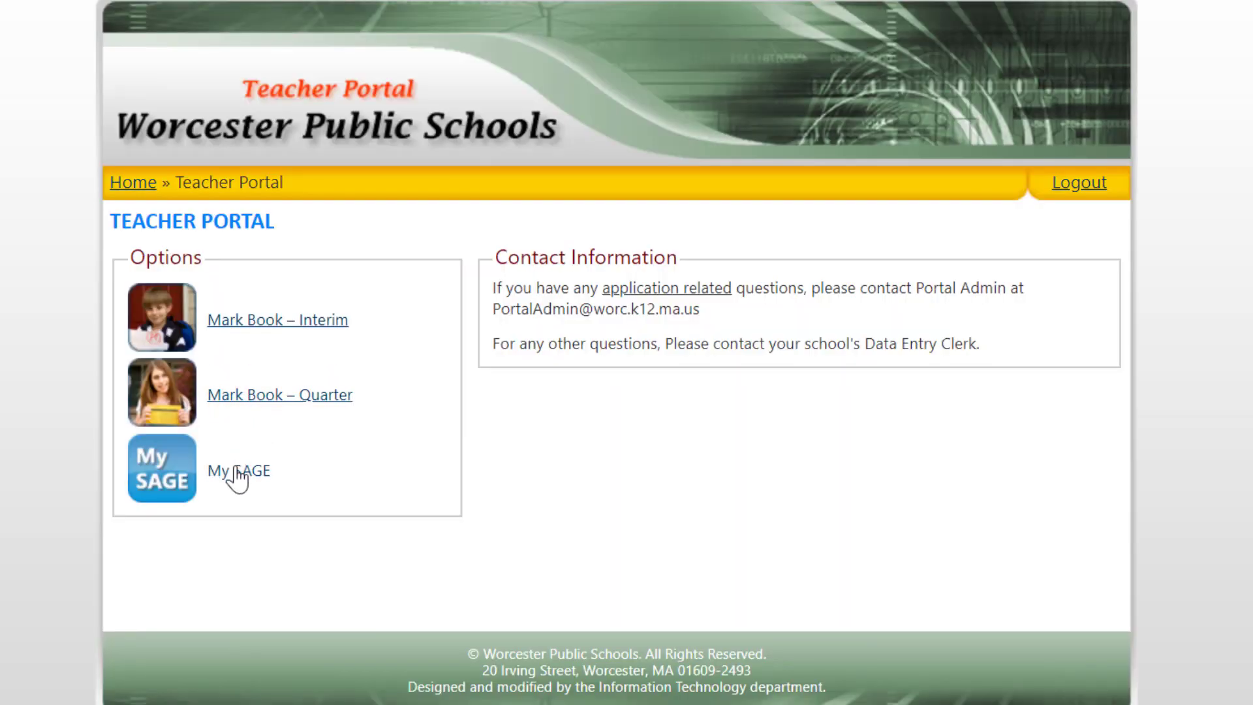
# Step: Open My SAGE from the Teacher Portal to show the Student Profile list
pyautogui.click(238, 475)
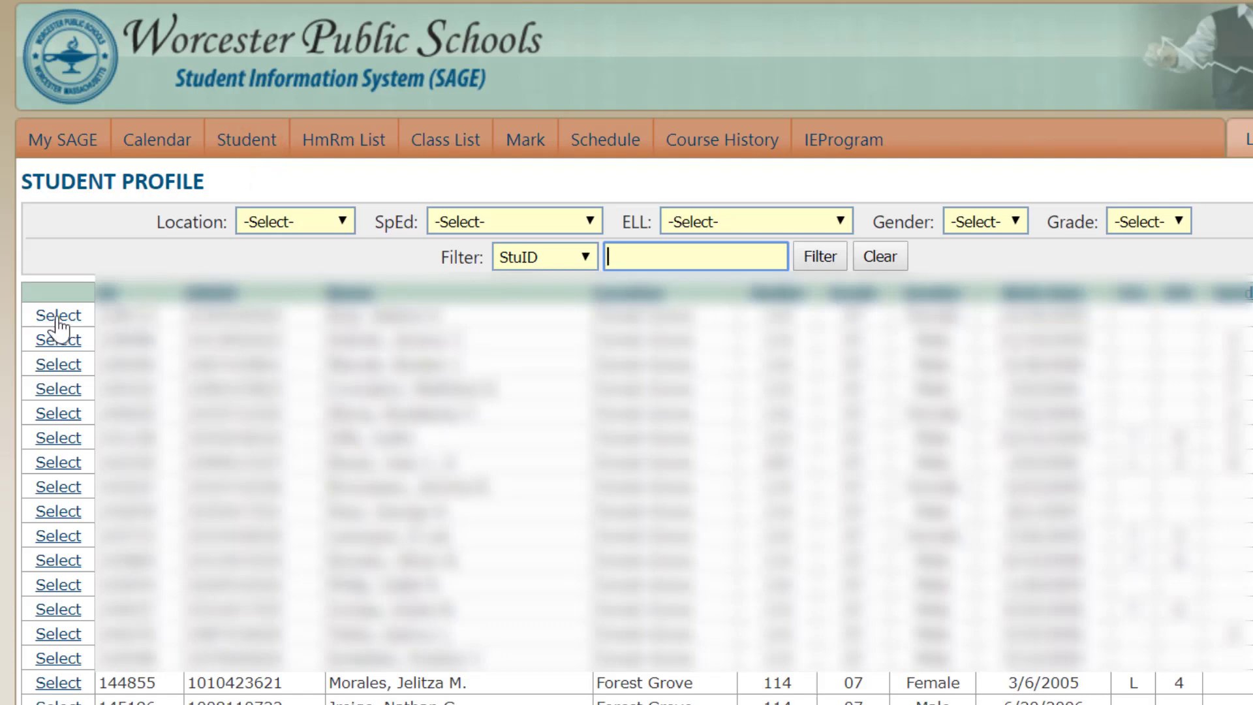
# Step: Open the first student's SAGE profile and reset their account password
pyautogui.click(57, 317)
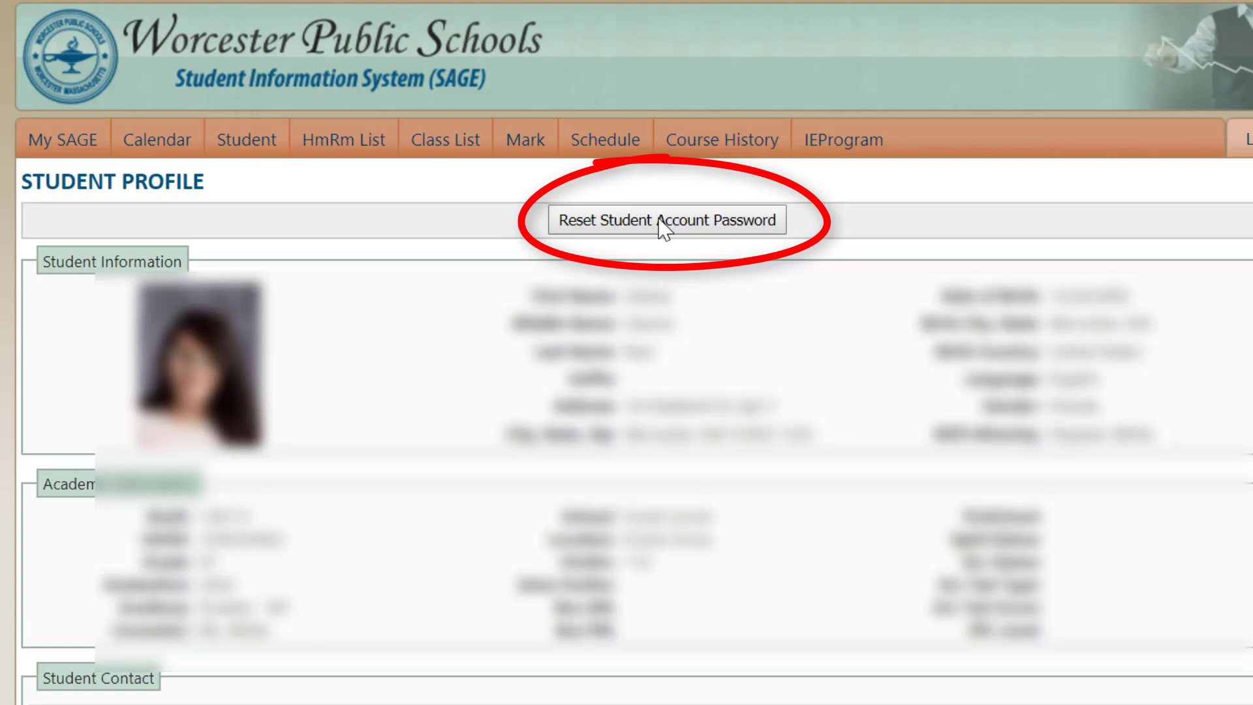
pyautogui.write('student.teamonline.org')
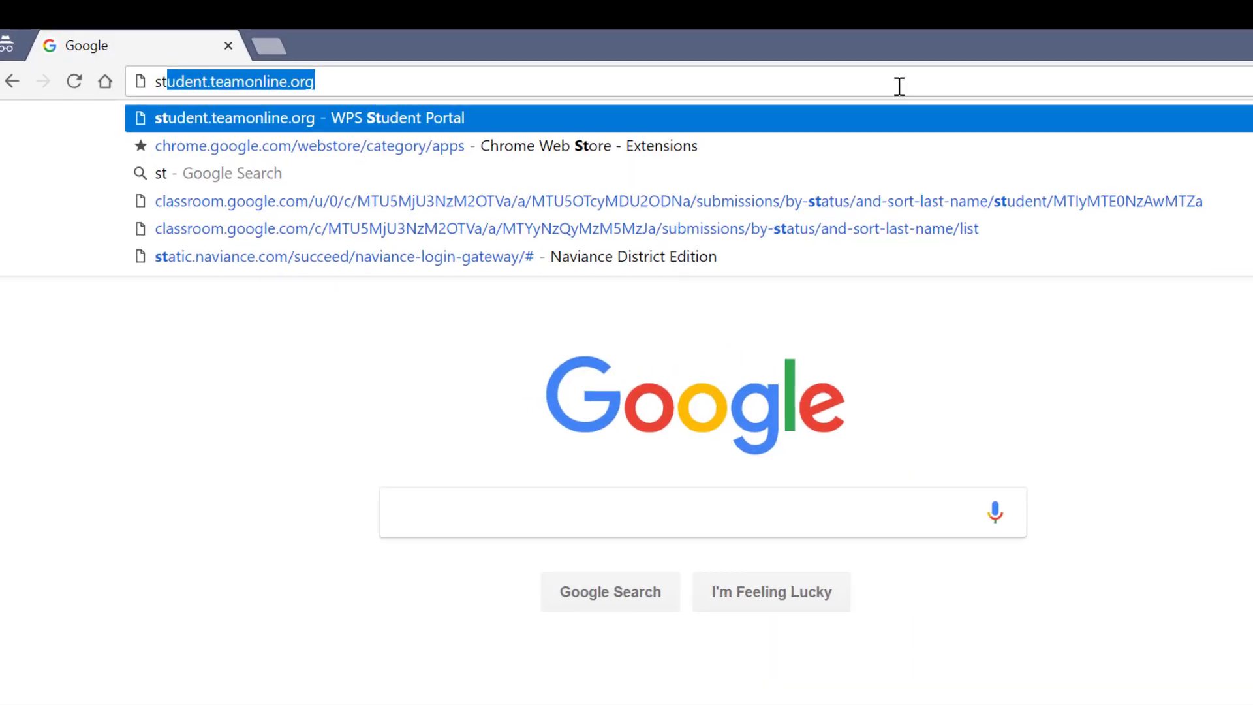
pyautogui.write('u')
# Step: Load the WPS Student Portal login page at student.teamonline.org
pyautogui.press('Return')
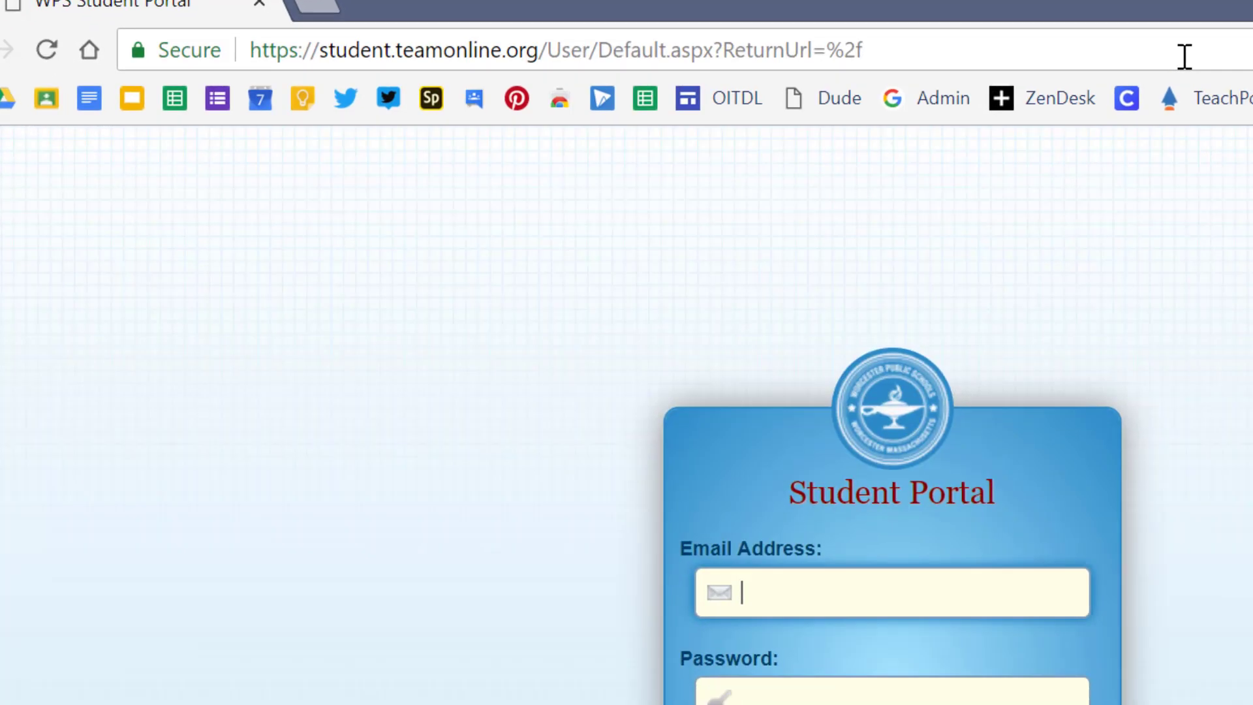
pyautogui.write('stud')
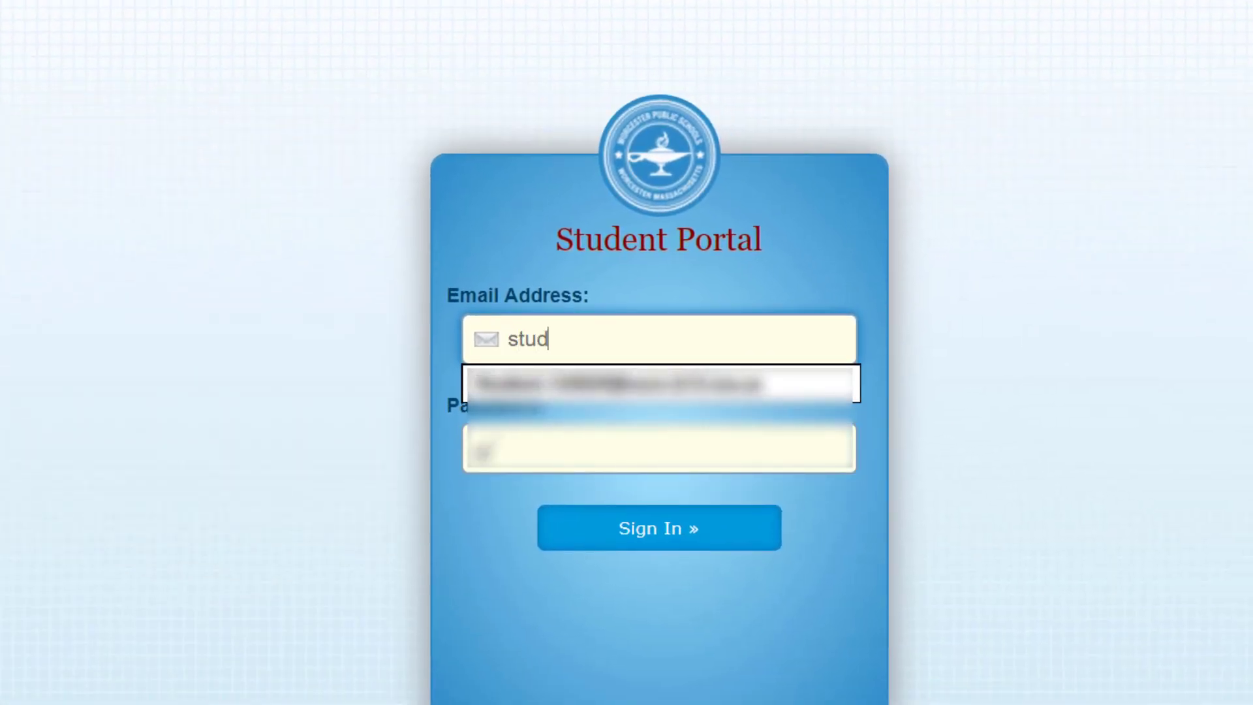
pyautogui.write('ent.')
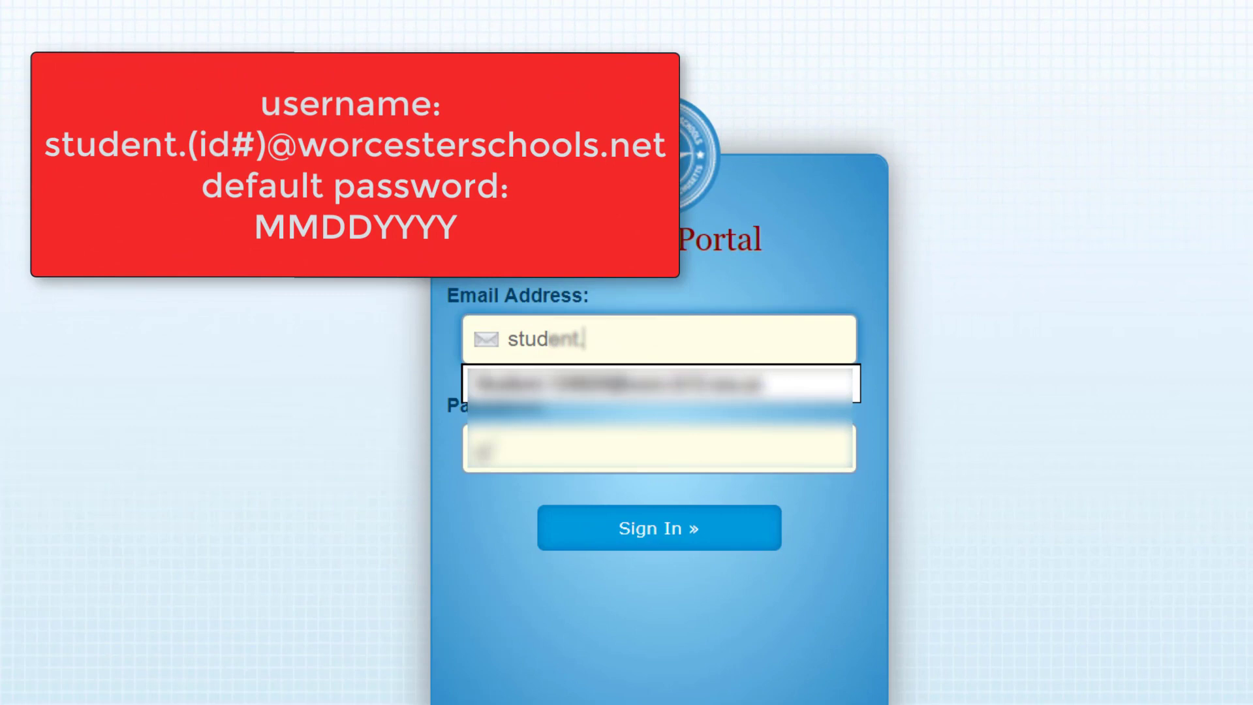
# Step: Sign into the Student Portal with the student's email and MMDDYYYY default password
pyautogui.press('Tab')
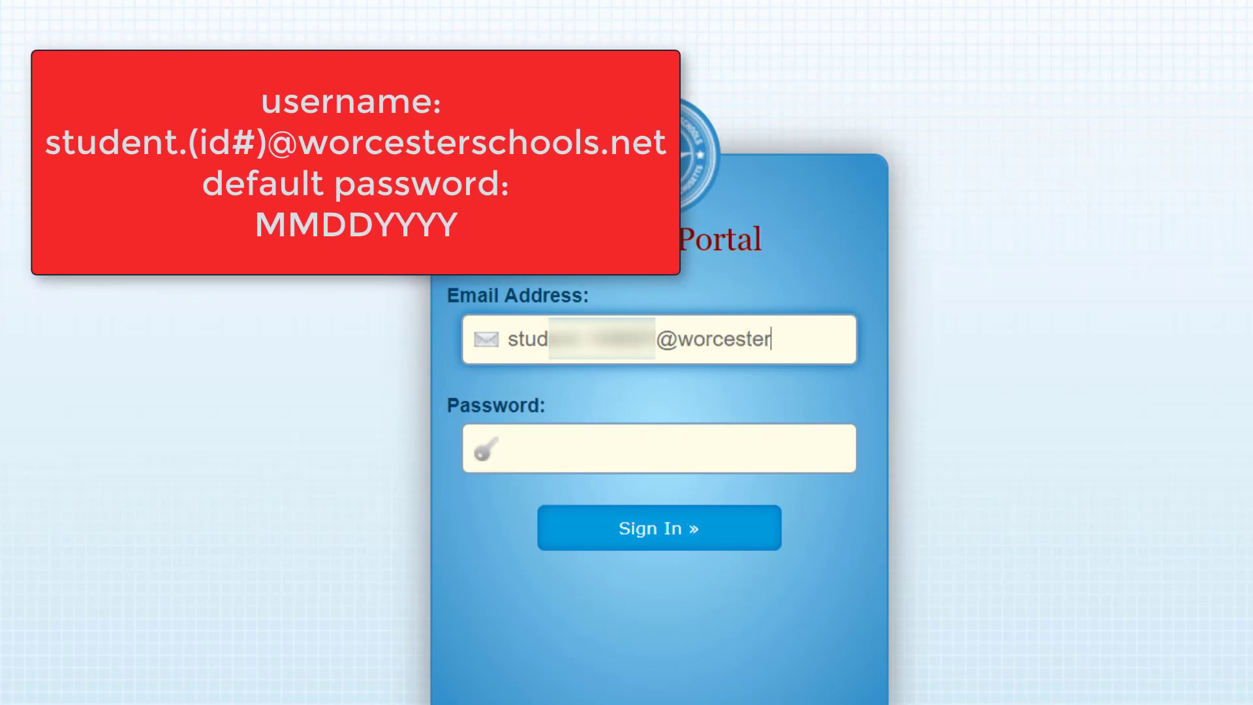
pyautogui.write('hools')
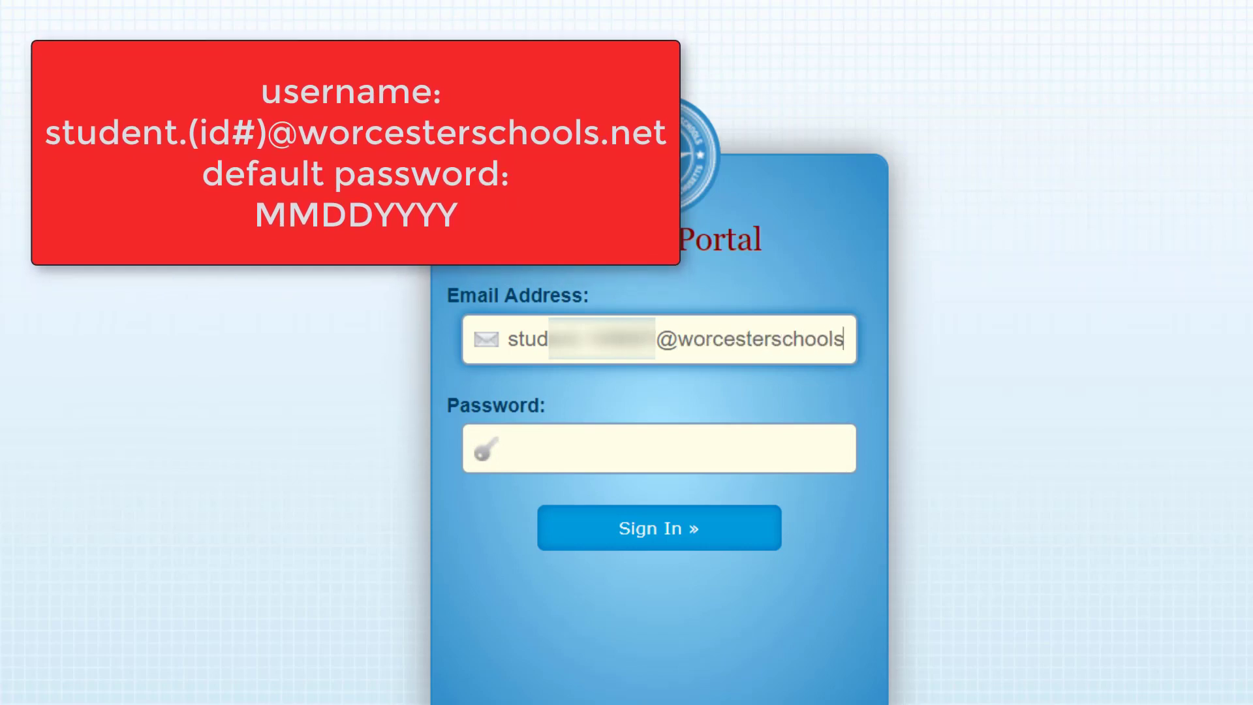
pyautogui.write('.net')
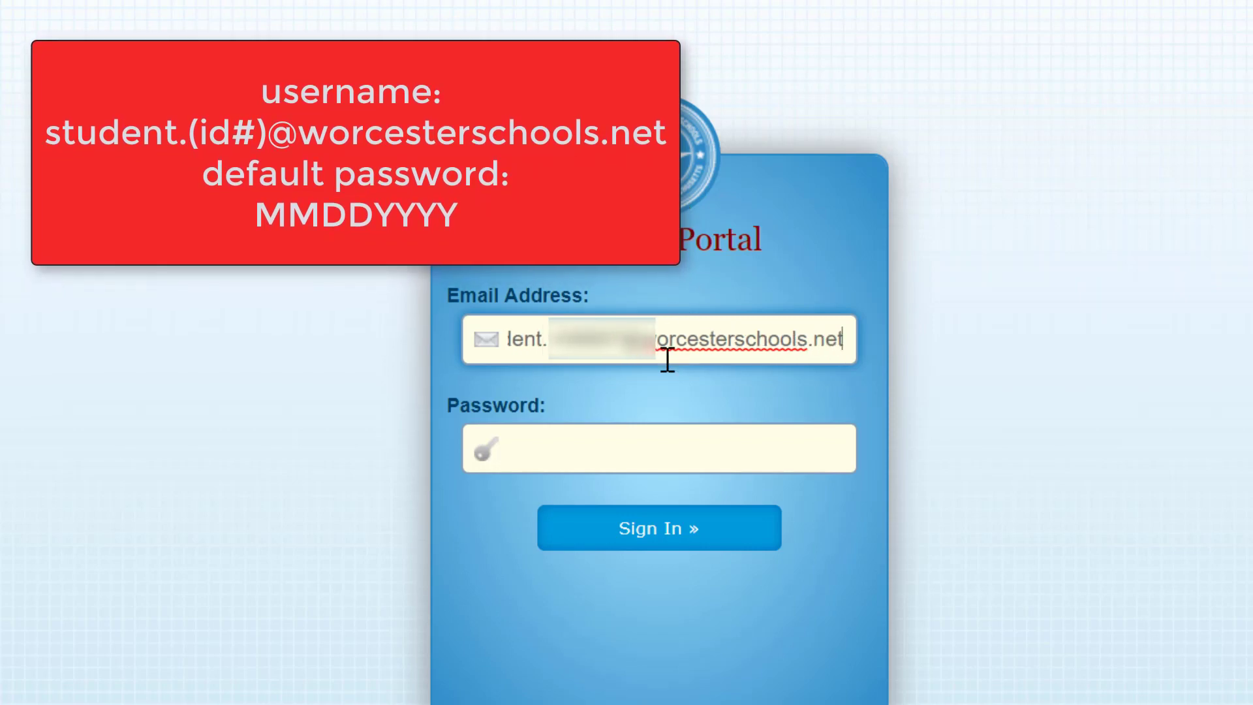
pyautogui.click(653, 439)
pyautogui.click(653, 440)
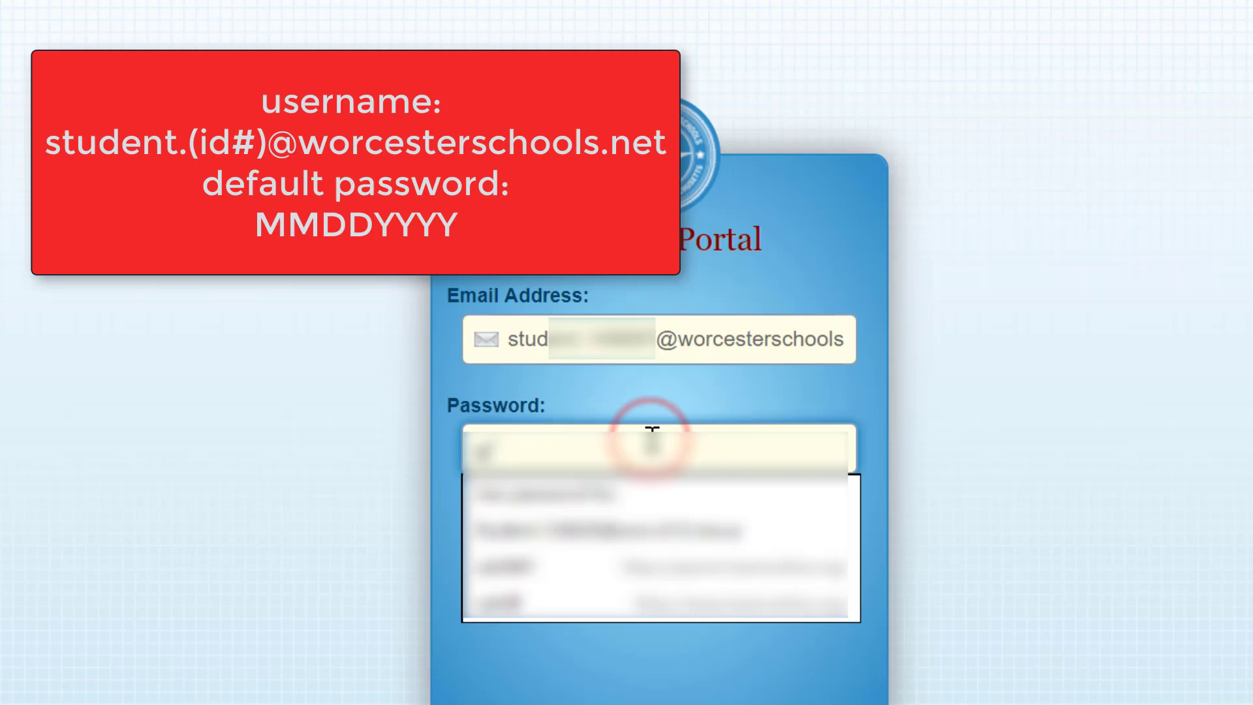
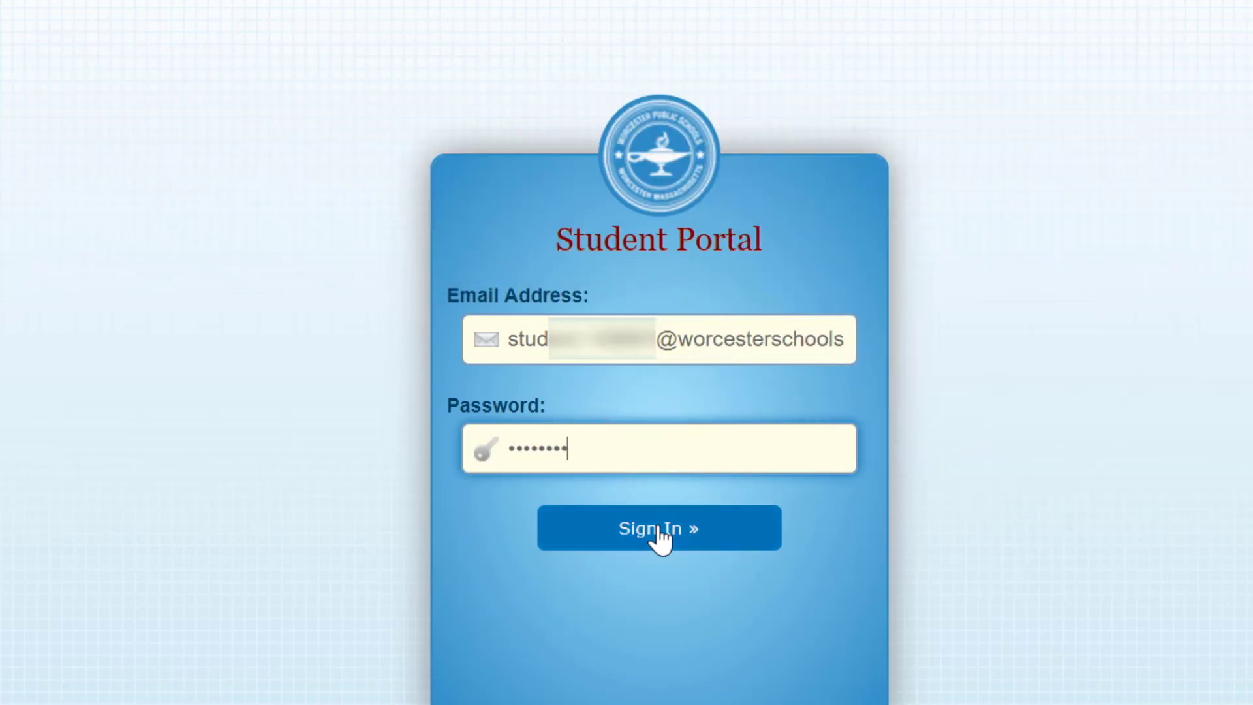
pyautogui.click(659, 526)
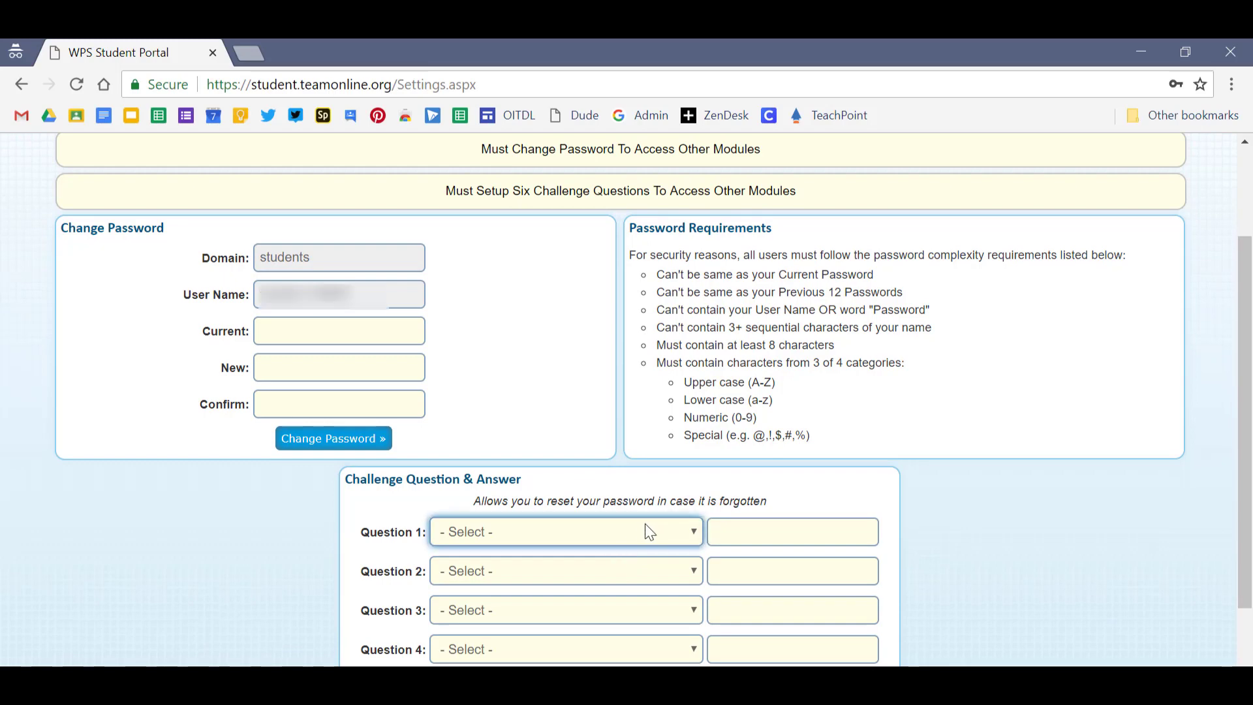
pyautogui.click(645, 531)
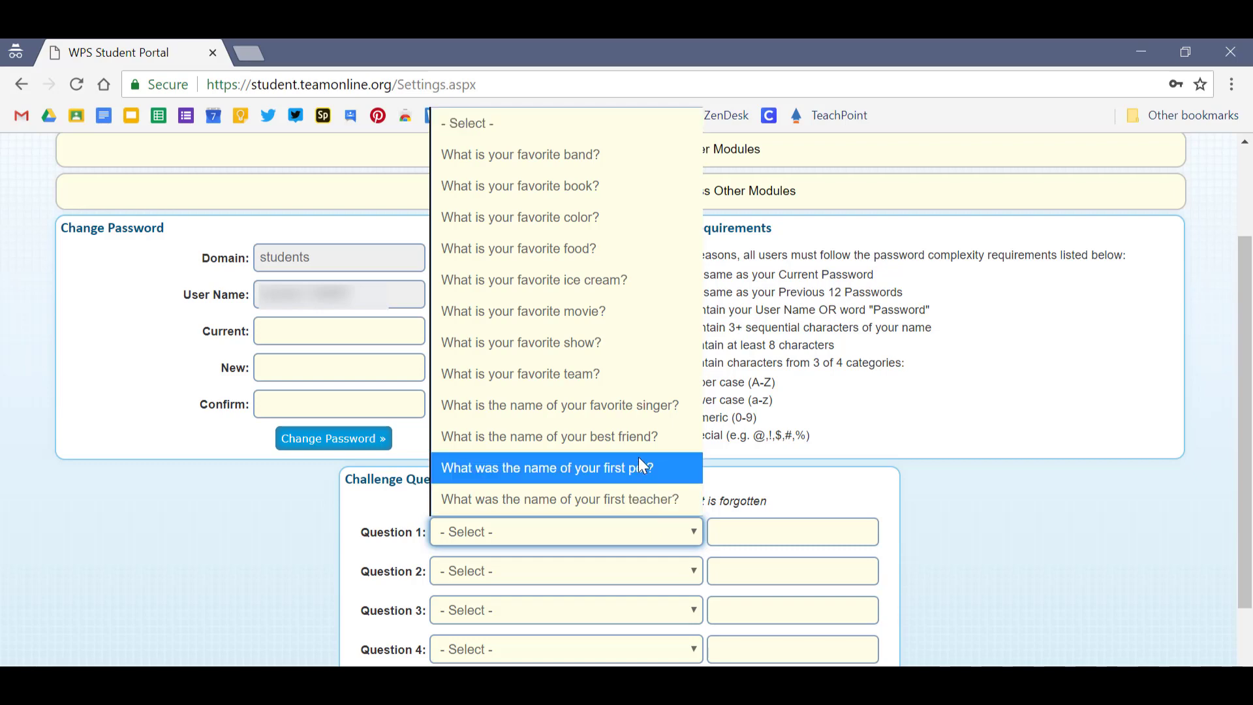
pyautogui.click(623, 385)
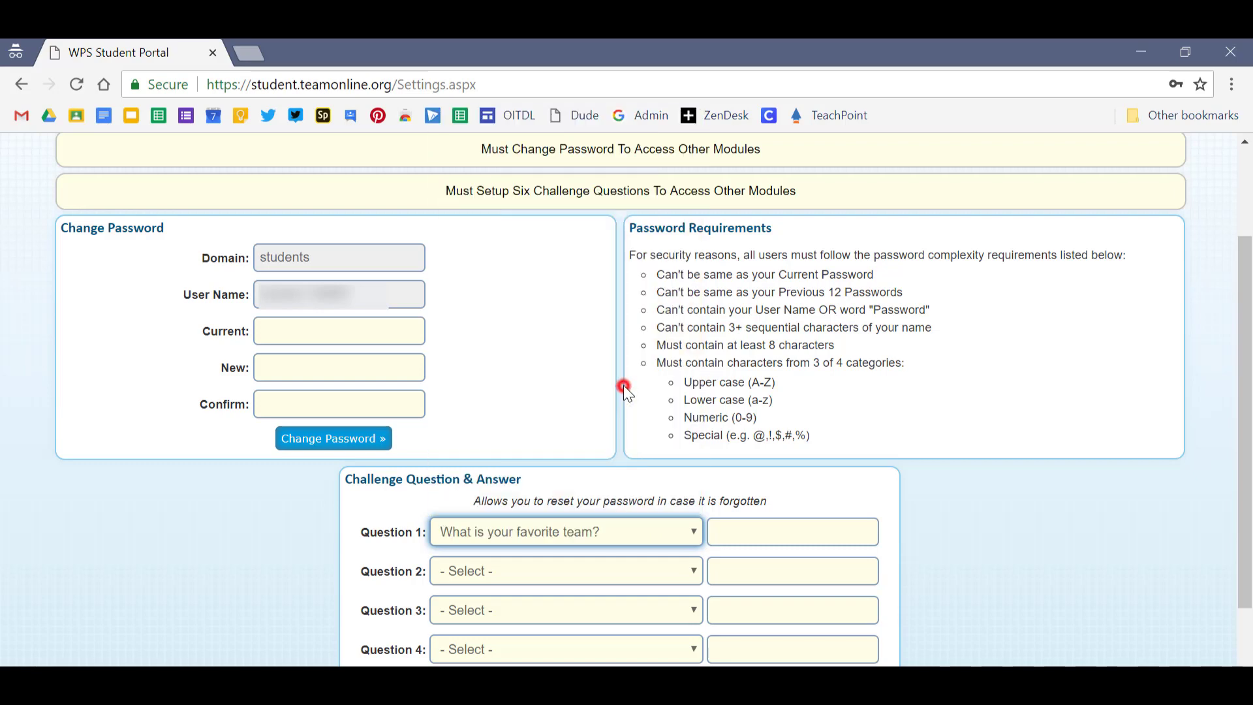
pyautogui.click(741, 537)
pyautogui.click(742, 537)
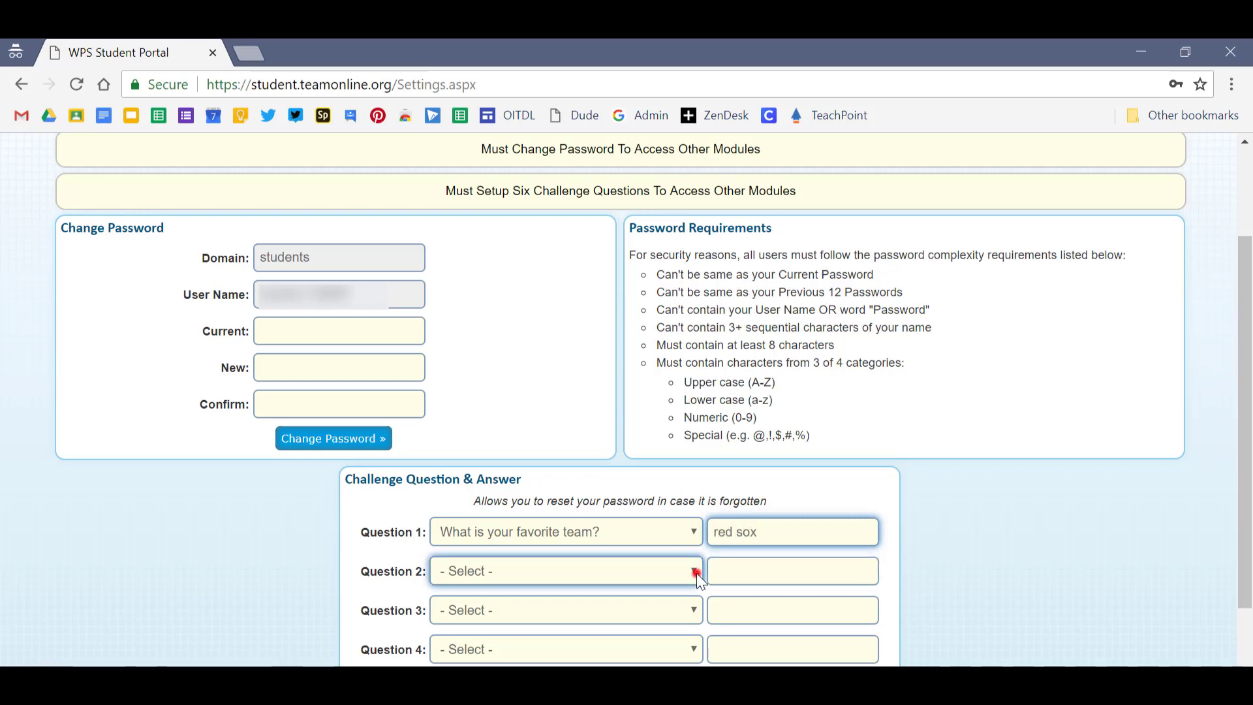
pyautogui.click(696, 573)
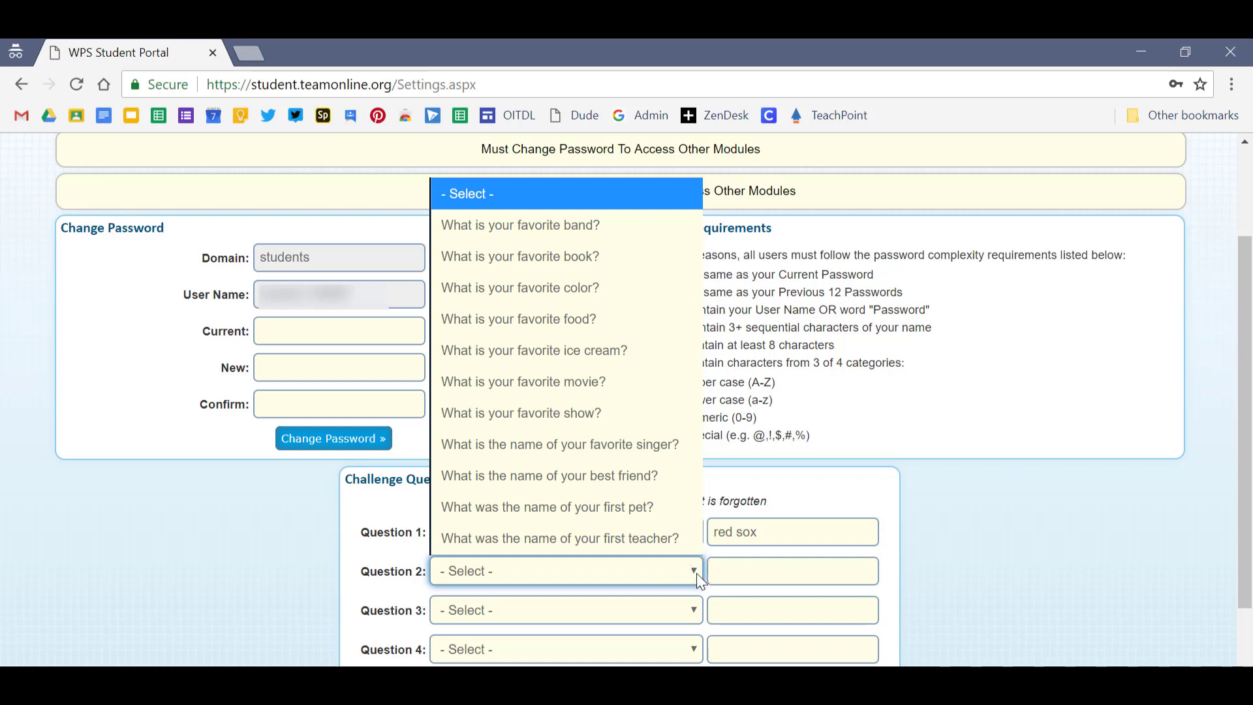